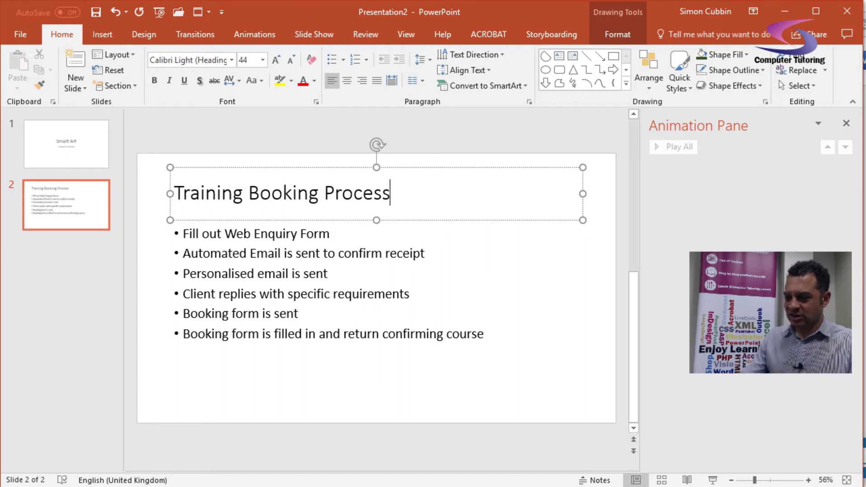
On the SmartArt slide, select all six booking-process bullets and show the Convert to SmartArt gallery
{"action": "left_click_drag", "start_coordinate": [852, 484], "coordinate": [860, 479]}
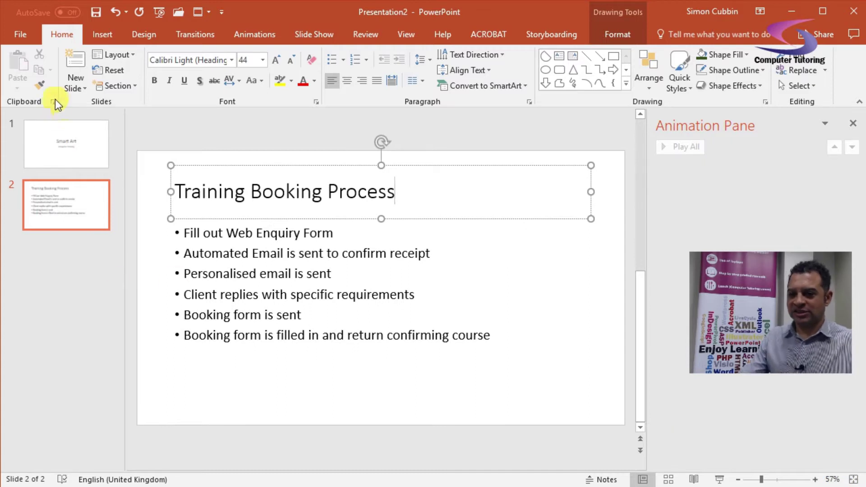
{"action": "left_click", "coordinate": [71, 139]}
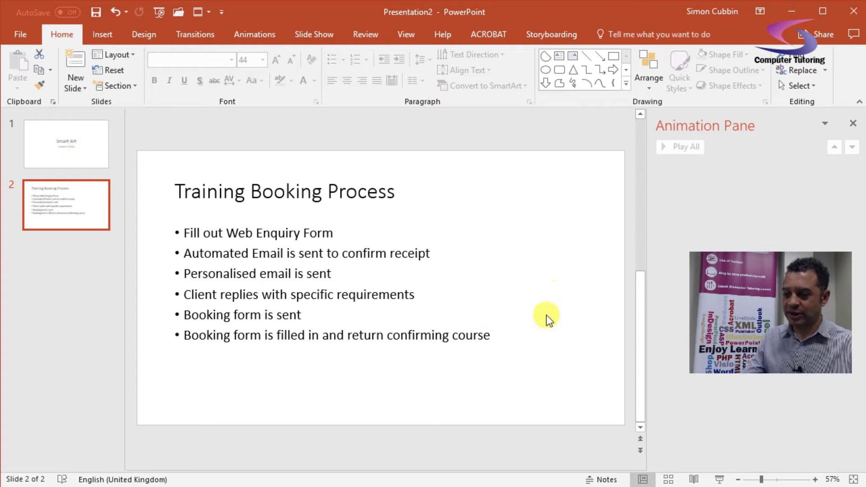
{"action": "mouse_move", "coordinate": [491, 334]}
{"action": "left_mouse_down"}
{"action": "mouse_move", "coordinate": [277, 305]}
{"action": "mouse_move", "coordinate": [166, 235]}
{"action": "left_mouse_up"}
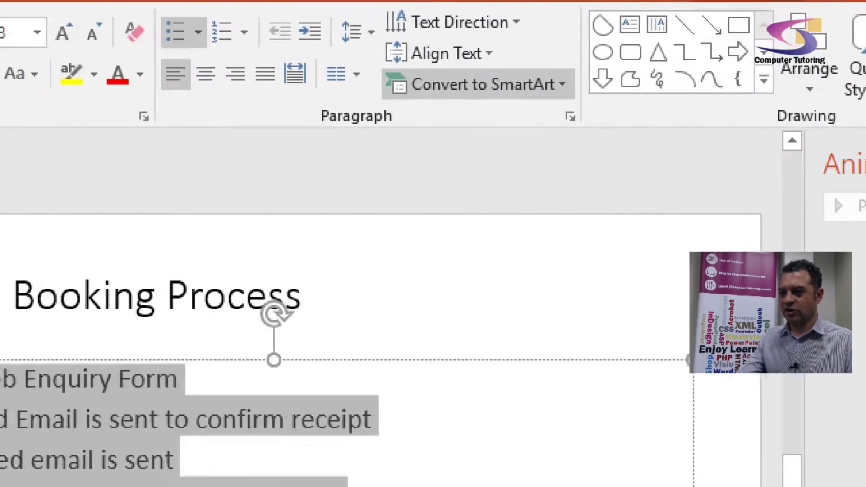
{"action": "left_click_drag", "start_coordinate": [570, 108], "coordinate": [591, 109]}
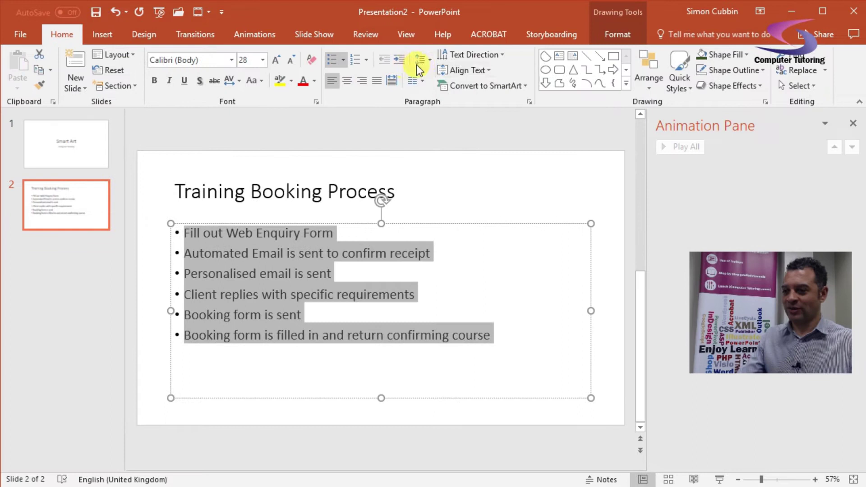
{"action": "left_click", "coordinate": [427, 90]}
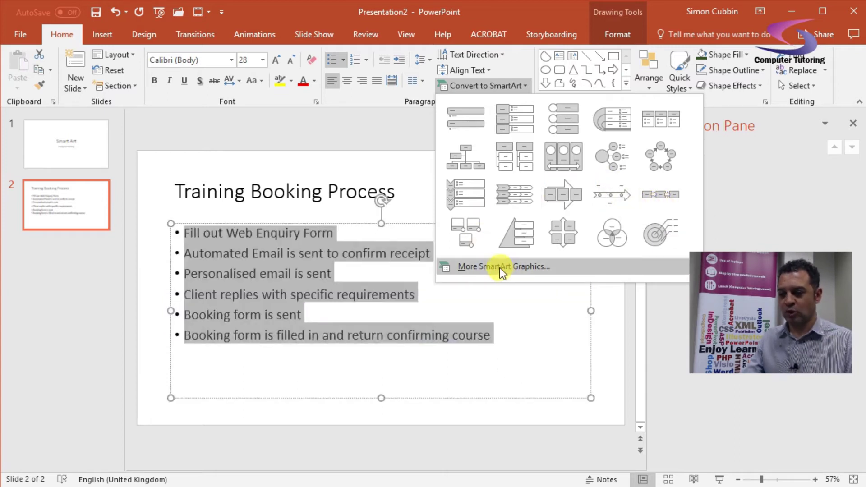
From More SmartArt Graphics, filter to Process layouts, pick Staggered Process, and move the dialog aside
{"action": "left_click", "coordinate": [500, 267]}
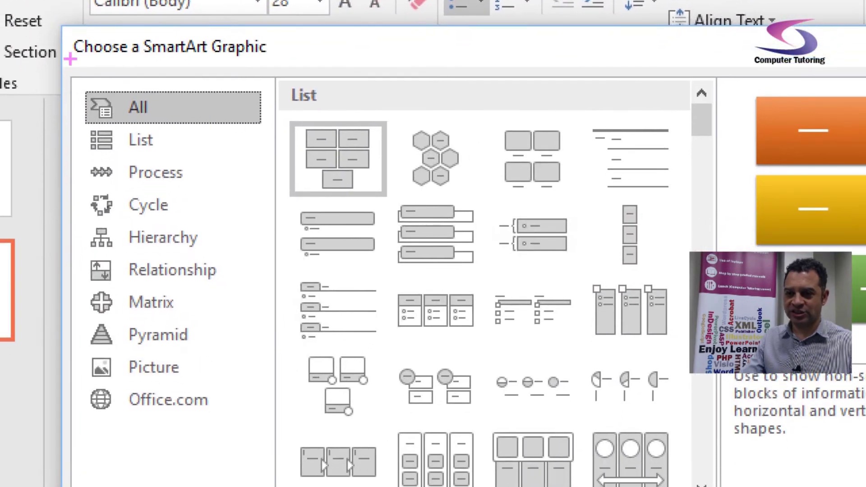
{"action": "mouse_move", "coordinate": [62, 72]}
{"action": "left_mouse_down"}
{"action": "mouse_move", "coordinate": [187, 188]}
{"action": "mouse_move", "coordinate": [253, 406]}
{"action": "mouse_move", "coordinate": [282, 410]}
{"action": "mouse_move", "coordinate": [281, 432]}
{"action": "left_mouse_up"}
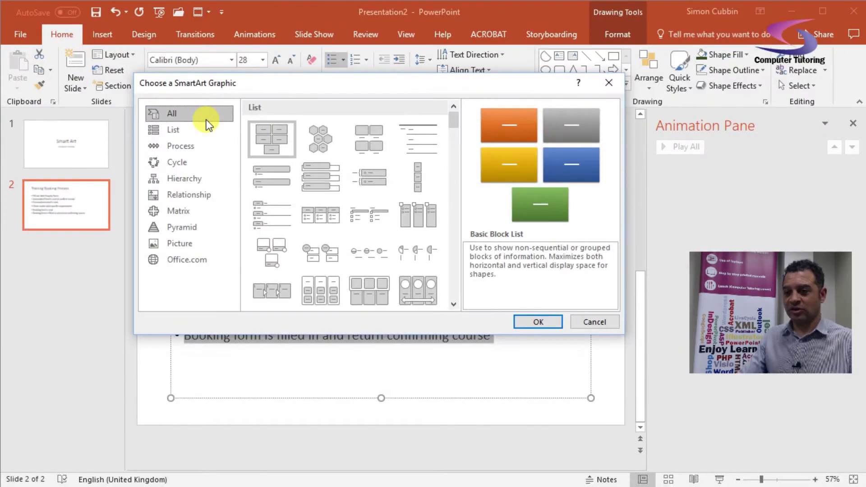
{"action": "left_click", "coordinate": [157, 147]}
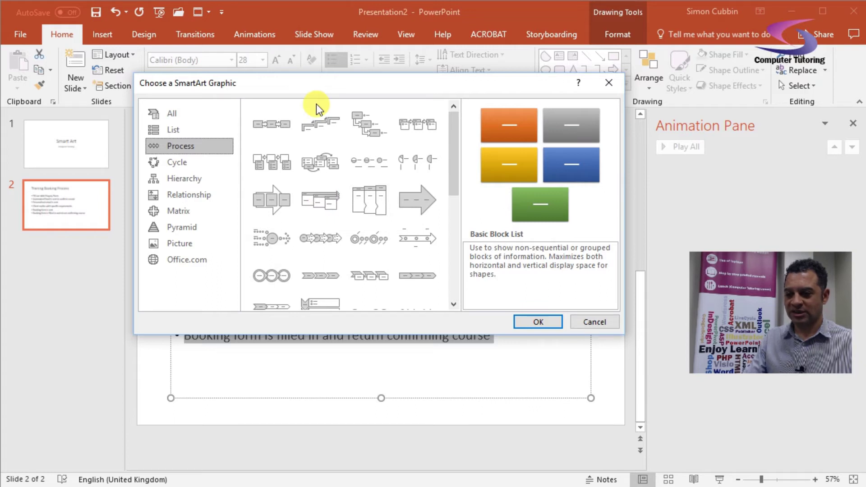
{"action": "left_click_drag", "start_coordinate": [450, 167], "coordinate": [450, 215]}
{"action": "left_click", "coordinate": [383, 208]}
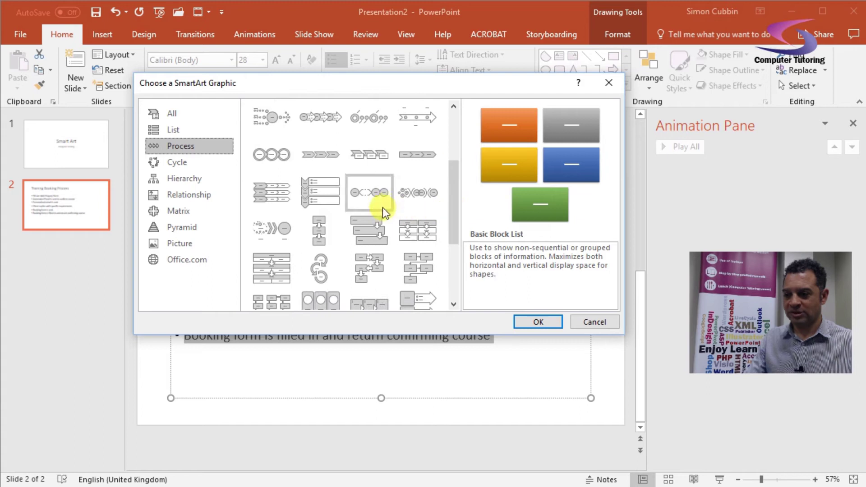
{"action": "left_click", "coordinate": [365, 223]}
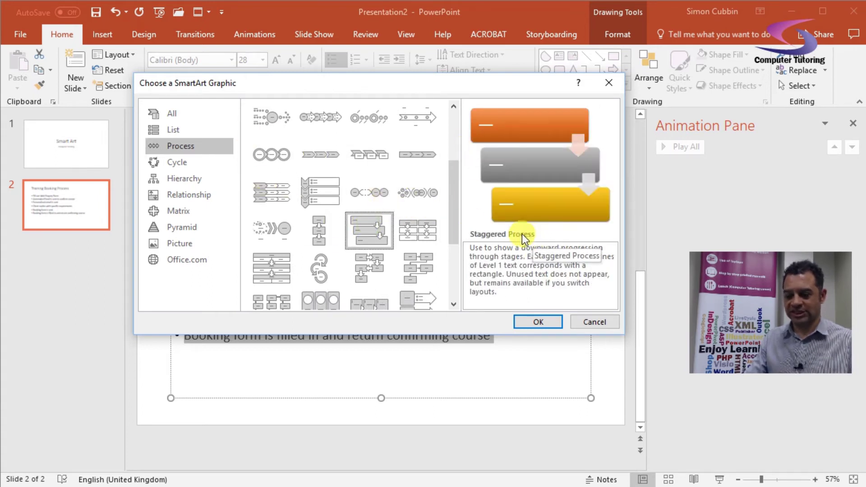
{"action": "left_click_drag", "start_coordinate": [406, 88], "coordinate": [247, 48]}
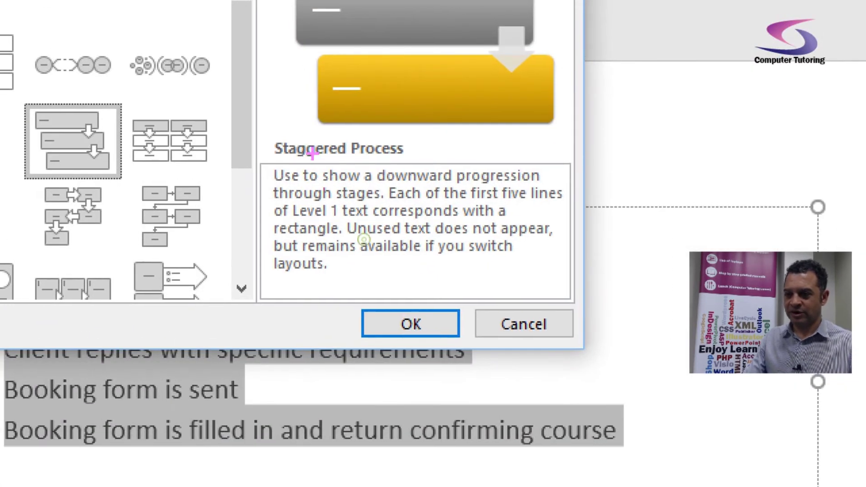
{"action": "mouse_move", "coordinate": [248, 126]}
{"action": "left_mouse_down"}
{"action": "mouse_move", "coordinate": [313, 170]}
{"action": "mouse_move", "coordinate": [576, 306]}
{"action": "left_mouse_up"}
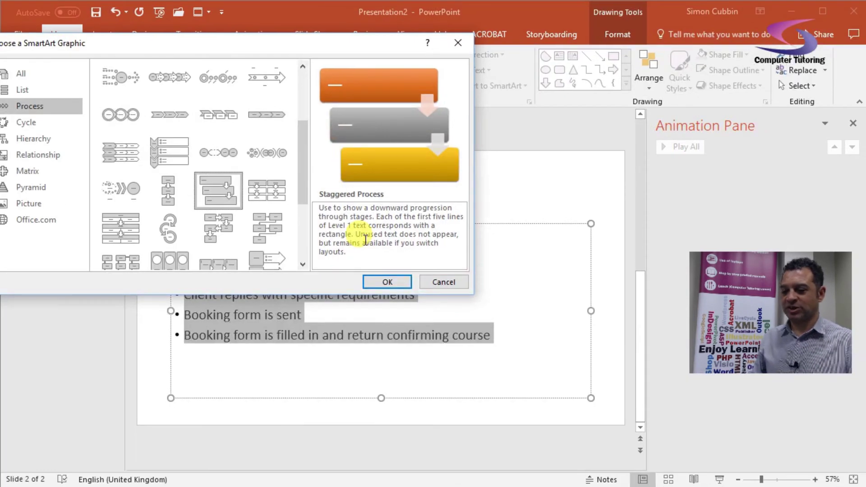
Convert the bullets to SmartArt, switch the layout to Segmented Process, then reselect the diagram
{"action": "left_click", "coordinate": [411, 324]}
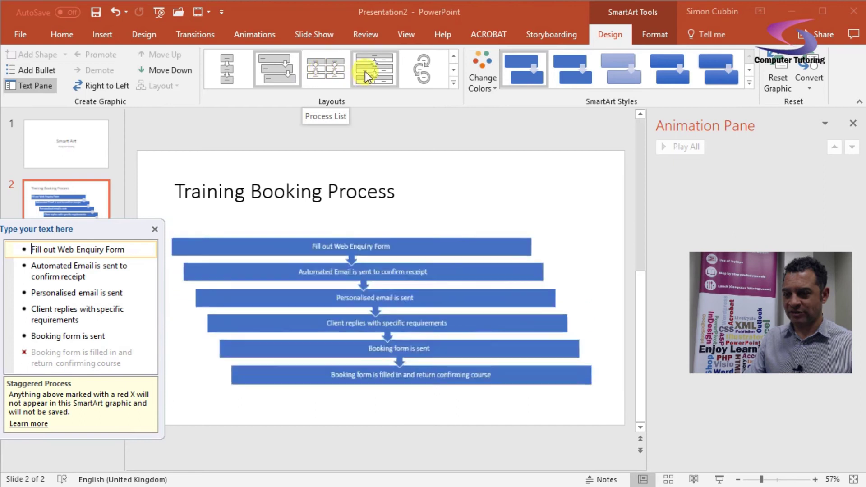
{"action": "left_click", "coordinate": [365, 71]}
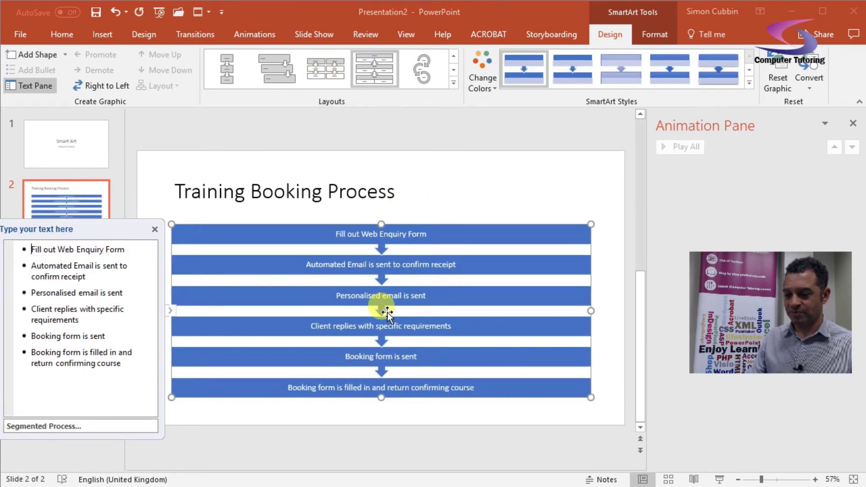
{"action": "left_click", "coordinate": [408, 200]}
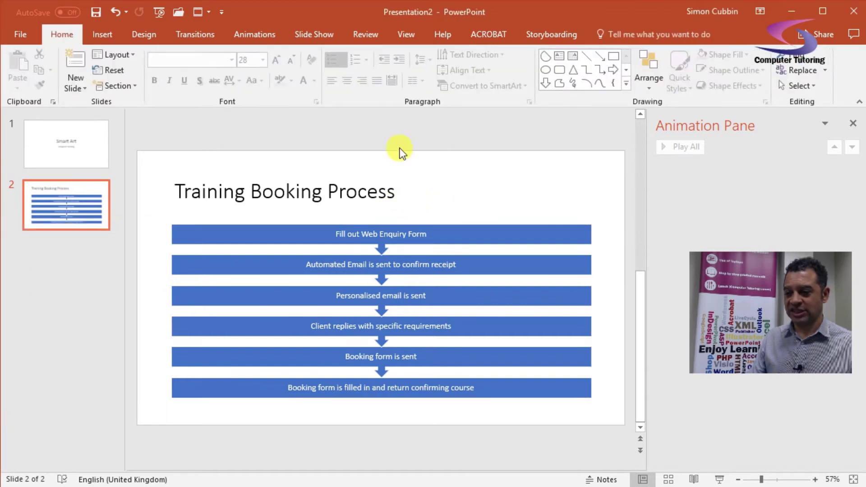
{"action": "left_click", "coordinate": [396, 225]}
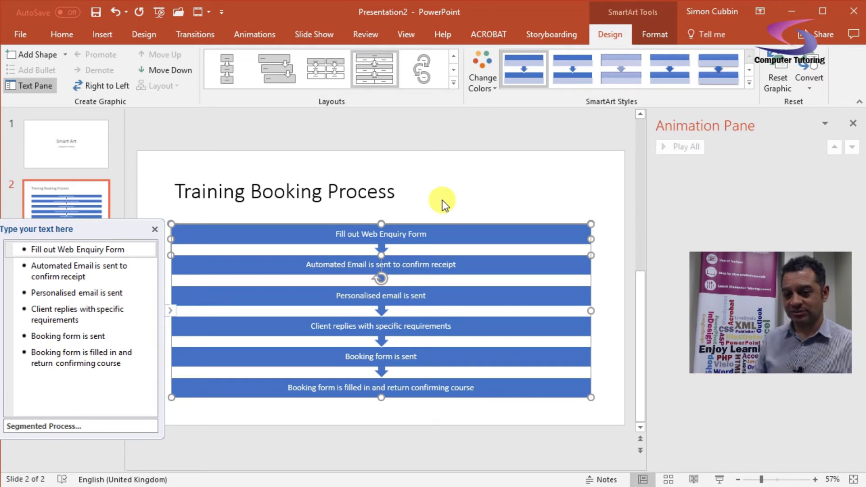
In the Text Pane, change 'return' to 'returned' and 'Email' to 'email', then reopen the pane
{"action": "left_click", "coordinate": [52, 354]}
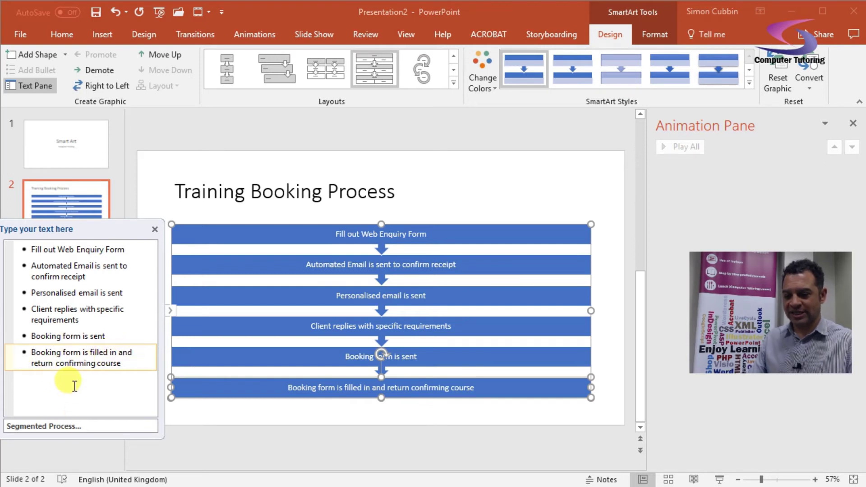
{"action": "type", "text": "ed"}
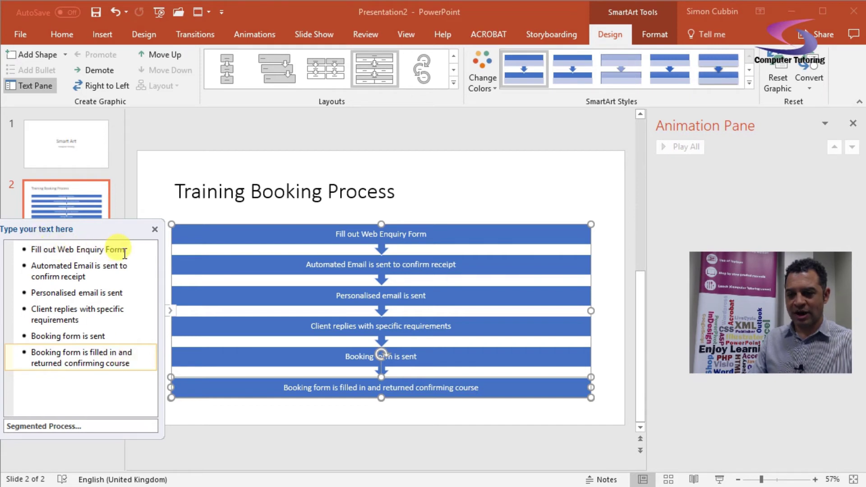
{"action": "left_click", "coordinate": [75, 266]}
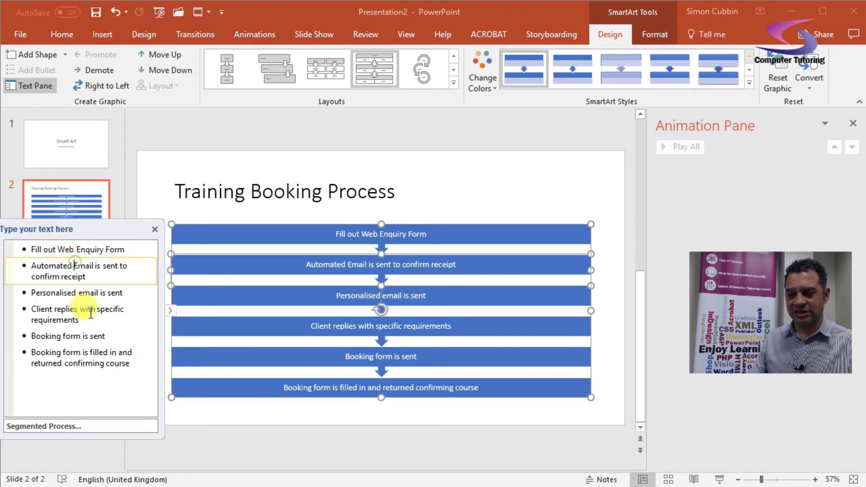
{"action": "key", "text": "Delete"}
{"action": "type", "text": "e"}
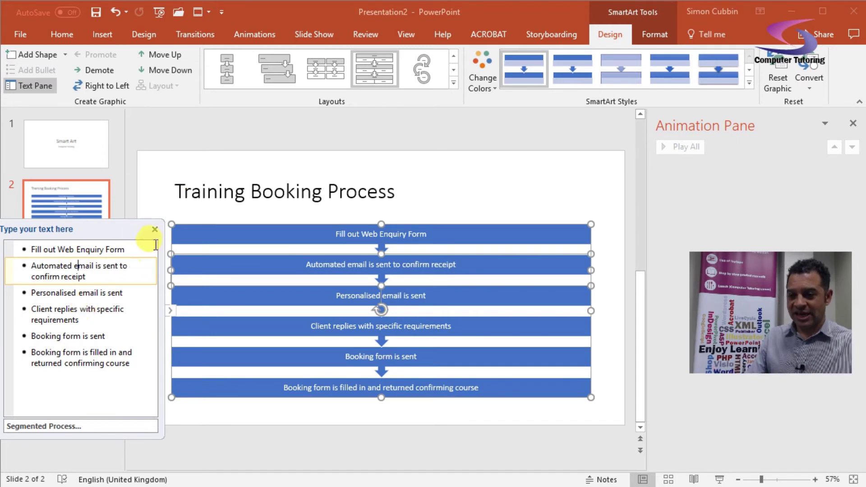
{"action": "left_click", "coordinate": [155, 230]}
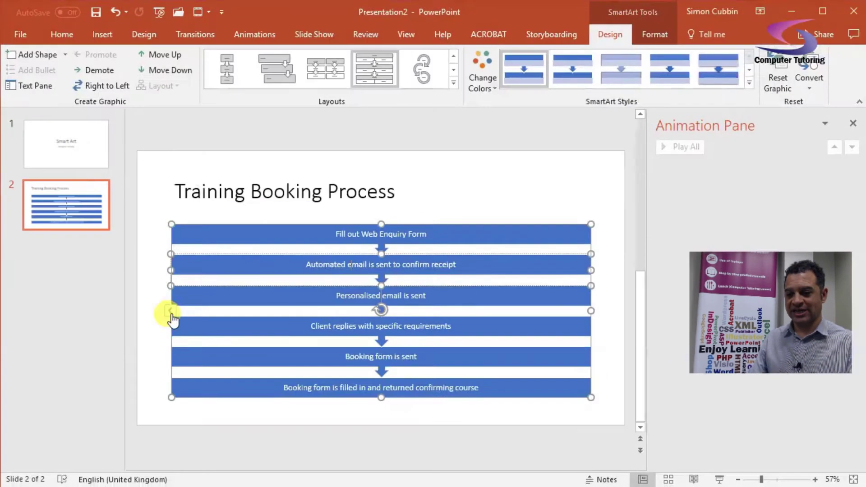
{"action": "left_click", "coordinate": [168, 308]}
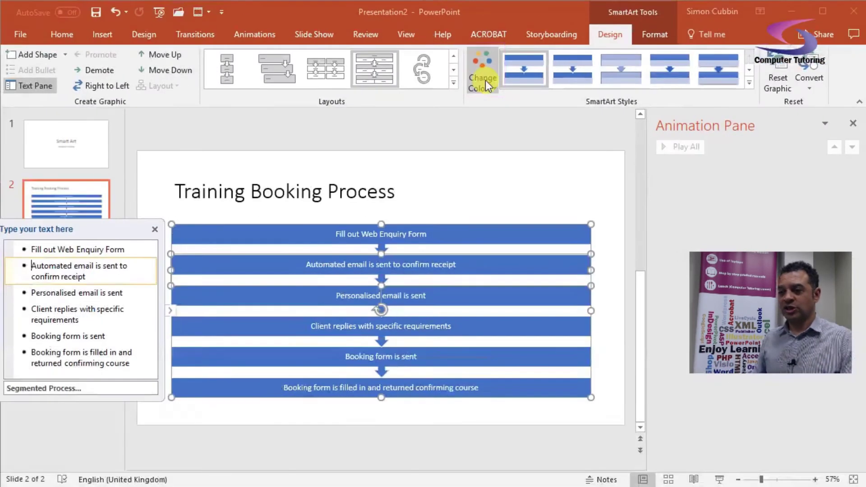
Try several Change Colors schemes, undoing the yellow one, and settle on the first Colorful option
{"action": "left_click", "coordinate": [486, 67]}
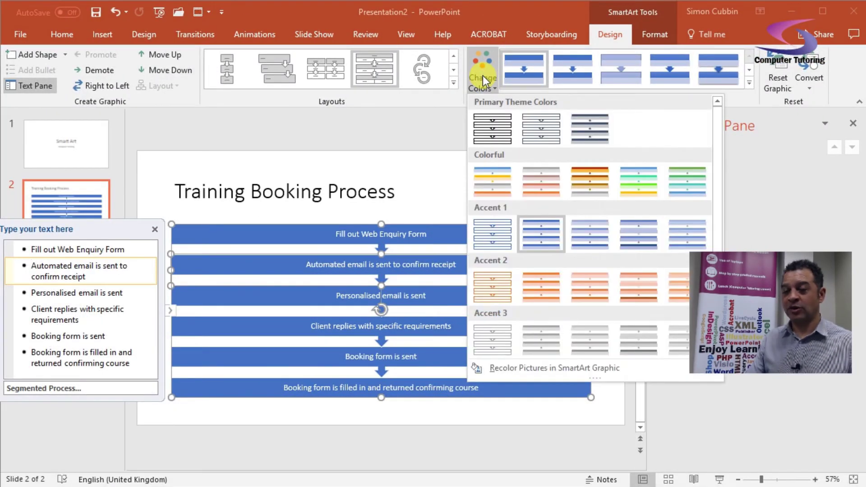
{"action": "left_click", "coordinate": [487, 177]}
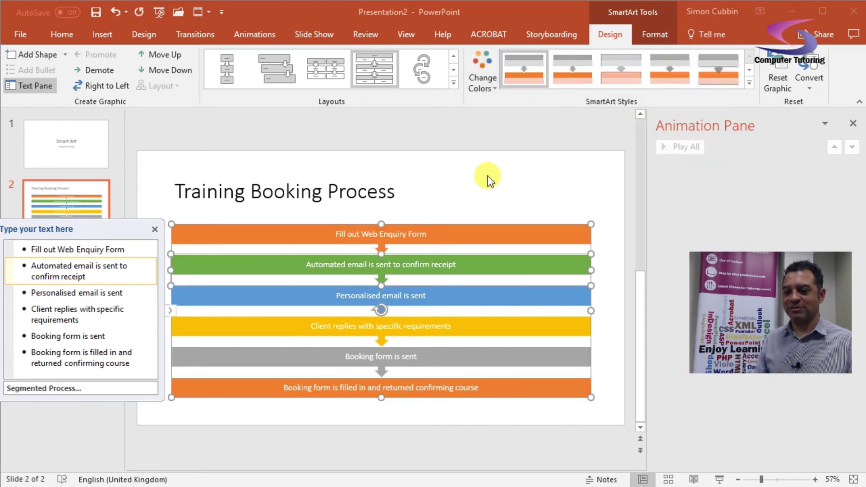
{"action": "left_click", "coordinate": [484, 68]}
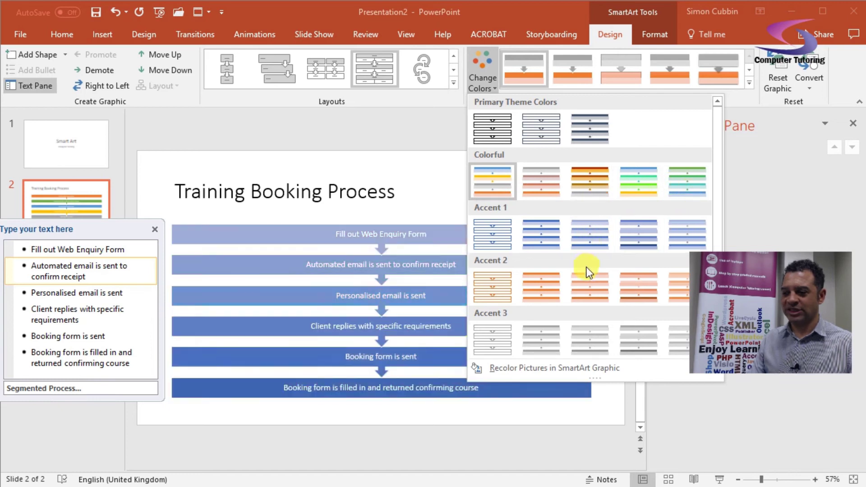
{"action": "scroll", "coordinate": [587, 267], "scroll_direction": "down", "scroll_amount": 3}
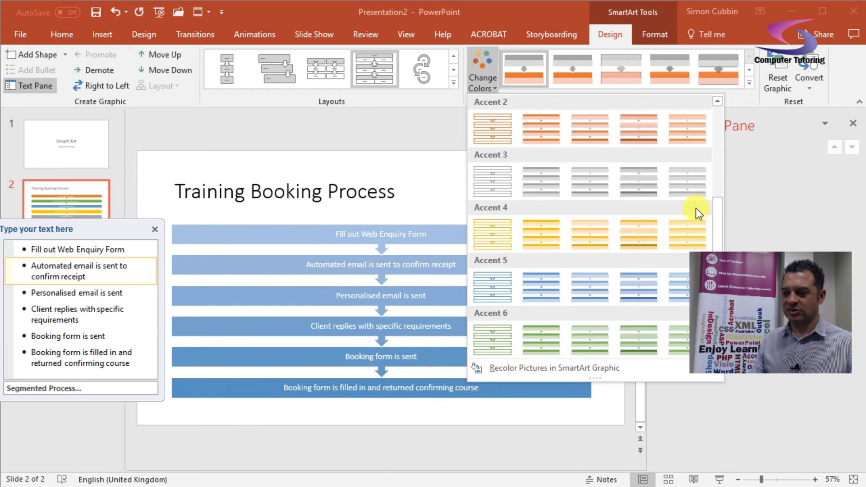
{"action": "left_click_drag", "start_coordinate": [717, 208], "coordinate": [724, 183]}
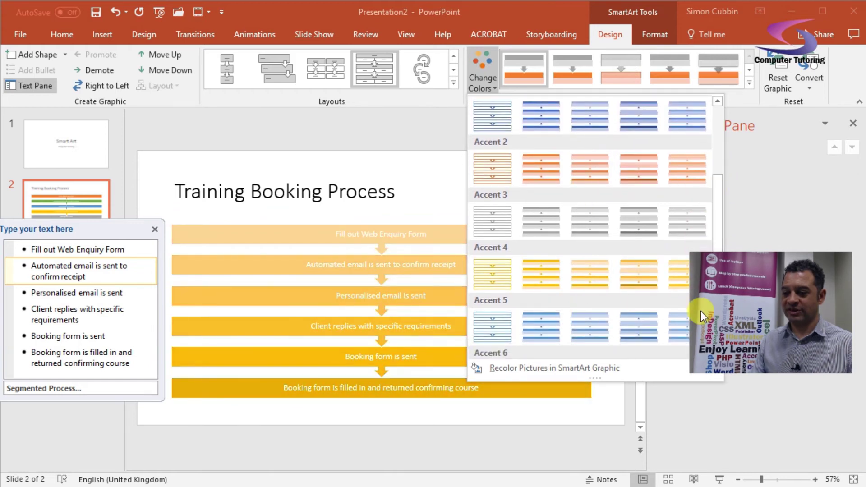
{"action": "left_click", "coordinate": [699, 292]}
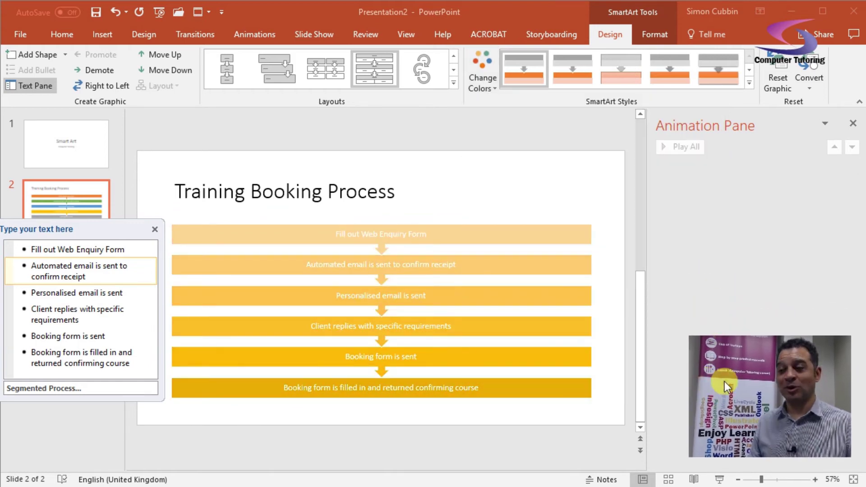
{"action": "key", "text": "ctrl+z"}
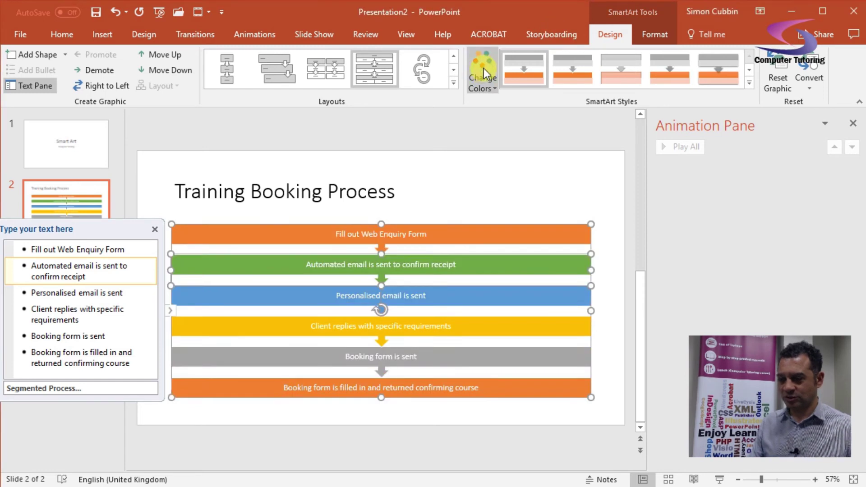
{"action": "left_click", "coordinate": [482, 76]}
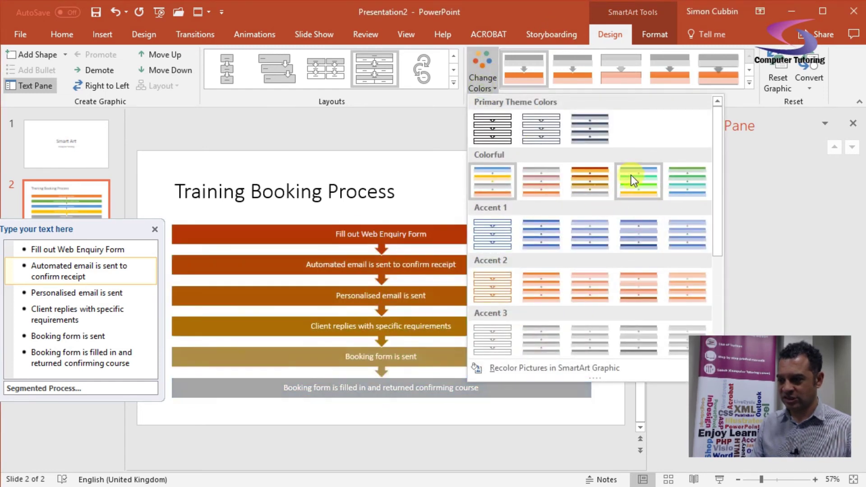
{"action": "left_click", "coordinate": [630, 177]}
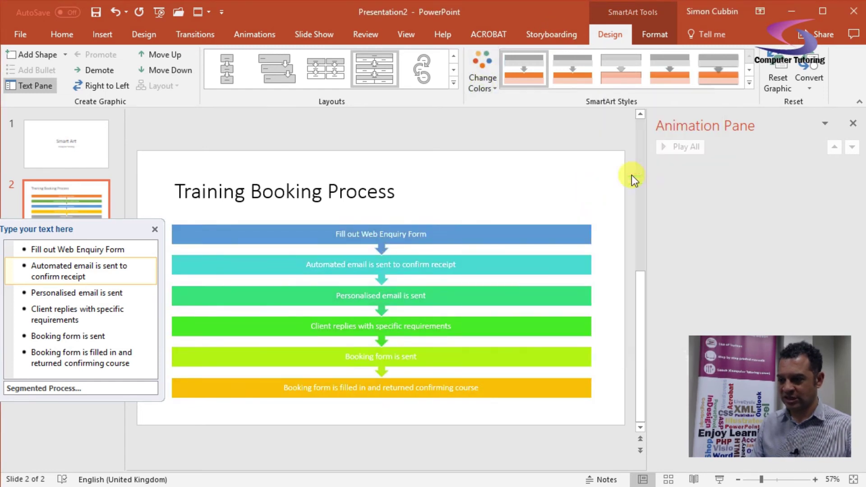
{"action": "left_click", "coordinate": [487, 76]}
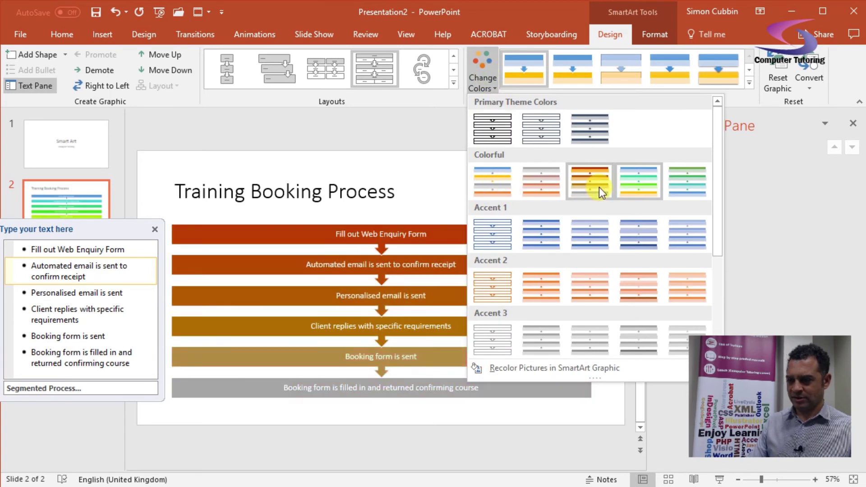
{"action": "left_click", "coordinate": [496, 183]}
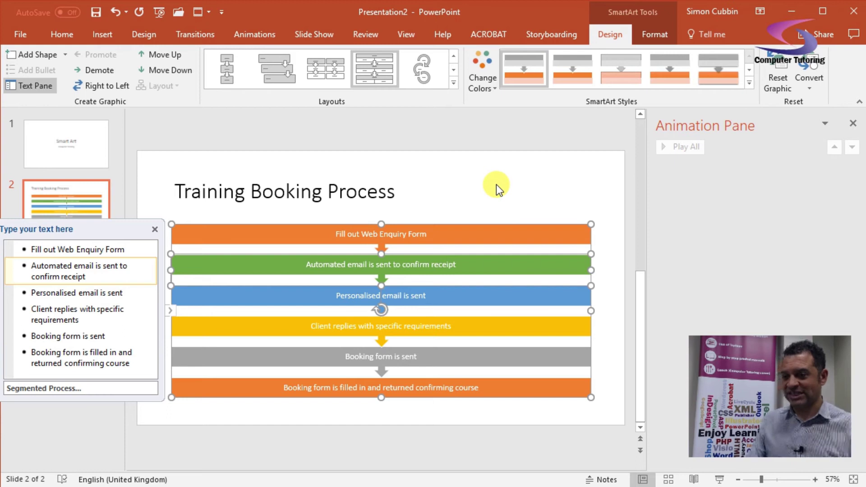
Click empty slide space to deselect the multicoloured Segmented Process diagram
{"action": "left_click", "coordinate": [457, 175]}
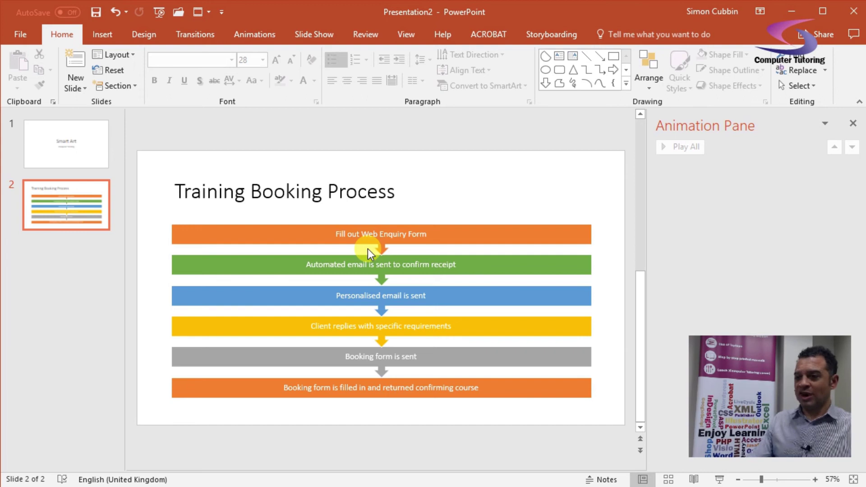
Reselect the multicoloured diagram and bring up the SmartArt Tools Design tab
{"action": "left_click", "coordinate": [271, 236]}
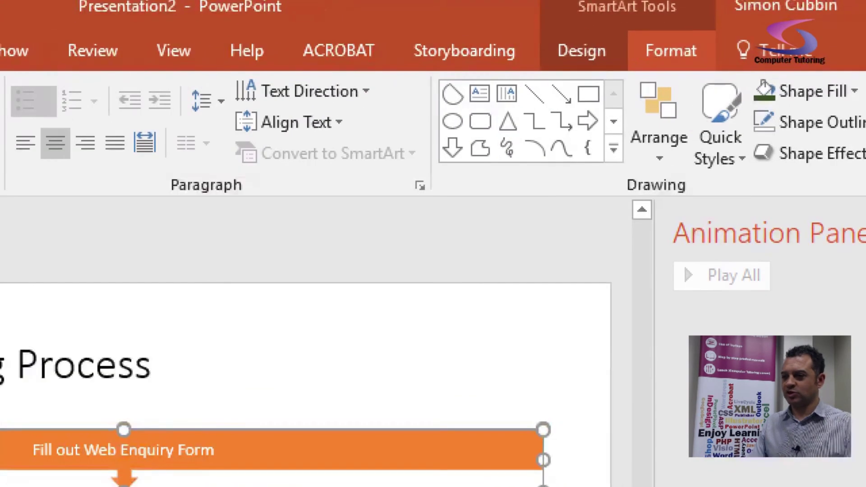
{"action": "left_click_drag", "start_coordinate": [539, 29], "coordinate": [722, 80]}
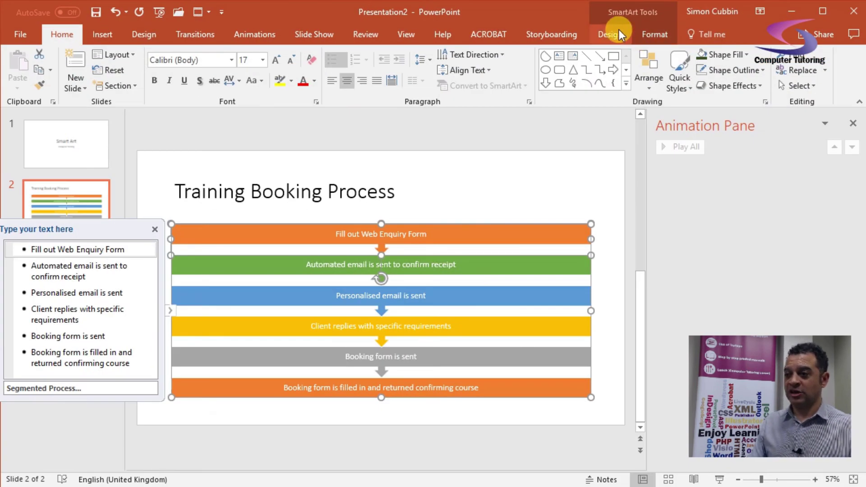
{"action": "left_click", "coordinate": [590, 41]}
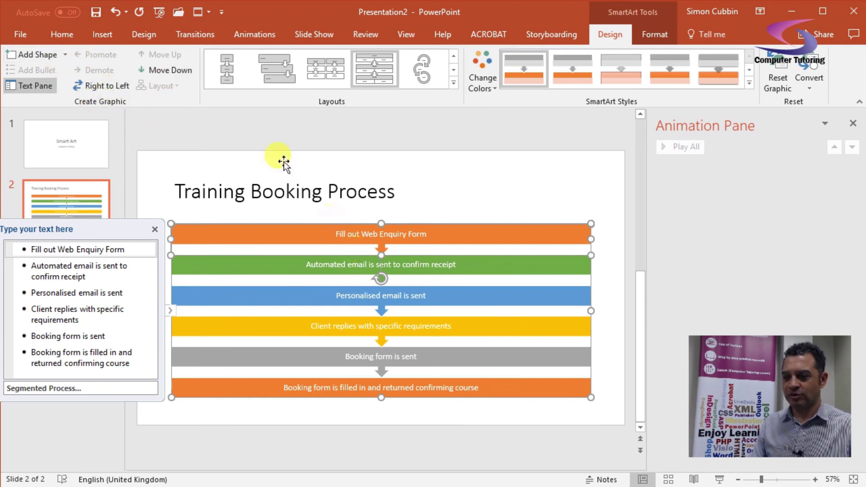
{"action": "left_click", "coordinate": [169, 71]}
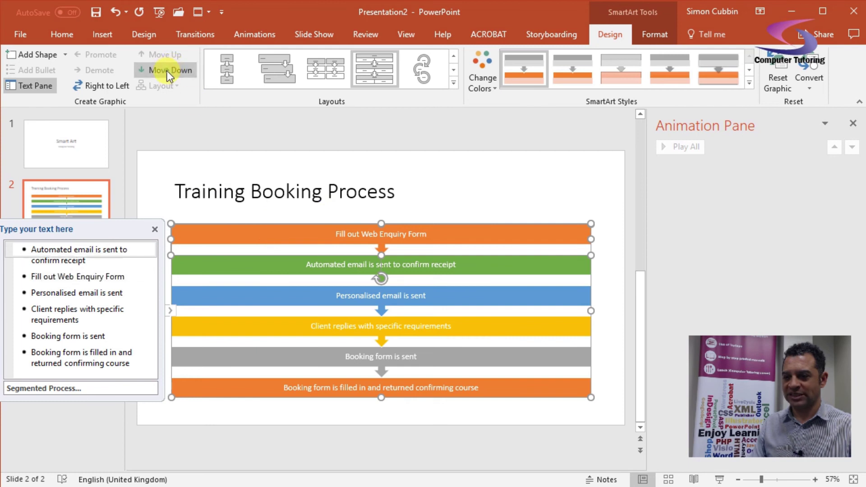
{"action": "left_click", "coordinate": [168, 73]}
{"action": "left_click", "coordinate": [168, 72]}
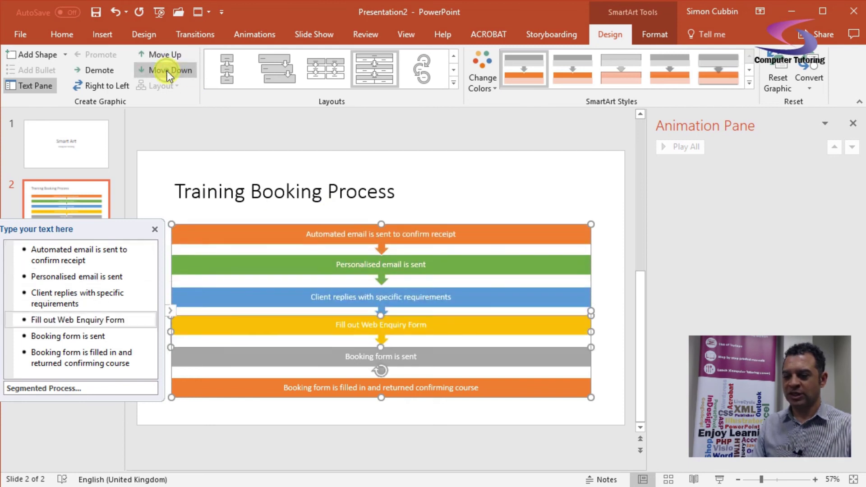
{"action": "left_click", "coordinate": [165, 54]}
{"action": "left_click", "coordinate": [165, 55]}
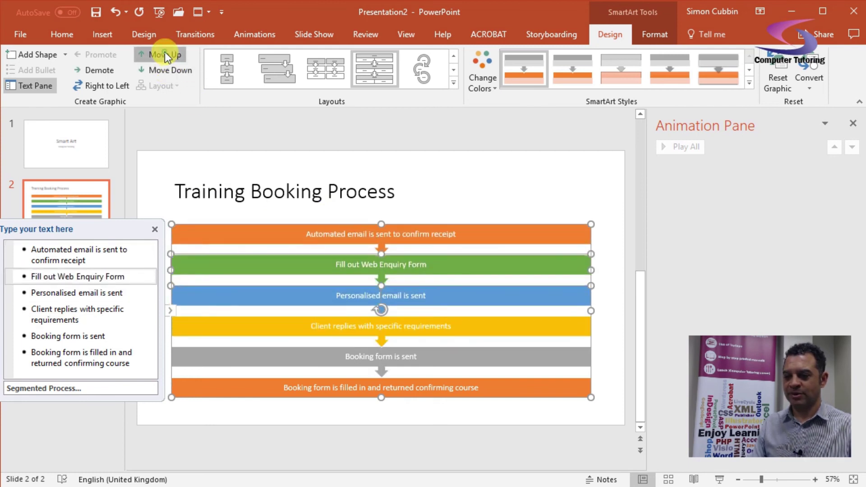
{"action": "left_click", "coordinate": [165, 55]}
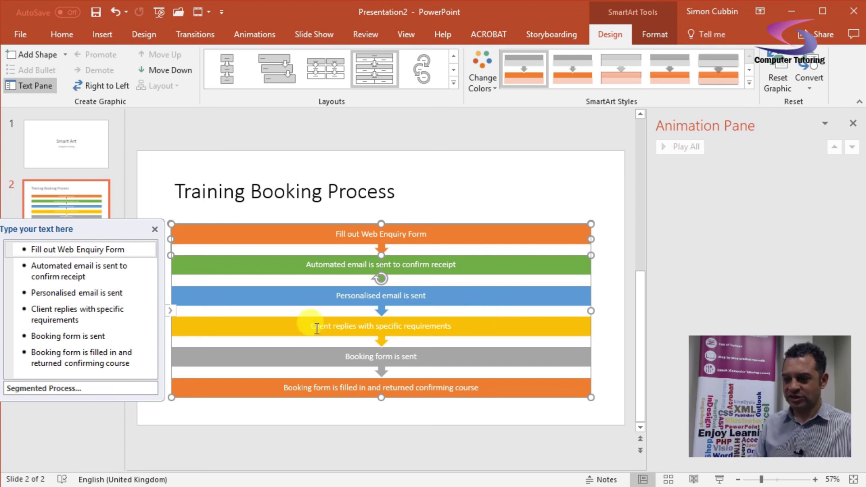
Fill the 'Client replies with specific requirements' shape Dark Red using the right-click Fill menu, then deselect
{"action": "left_click", "coordinate": [451, 327]}
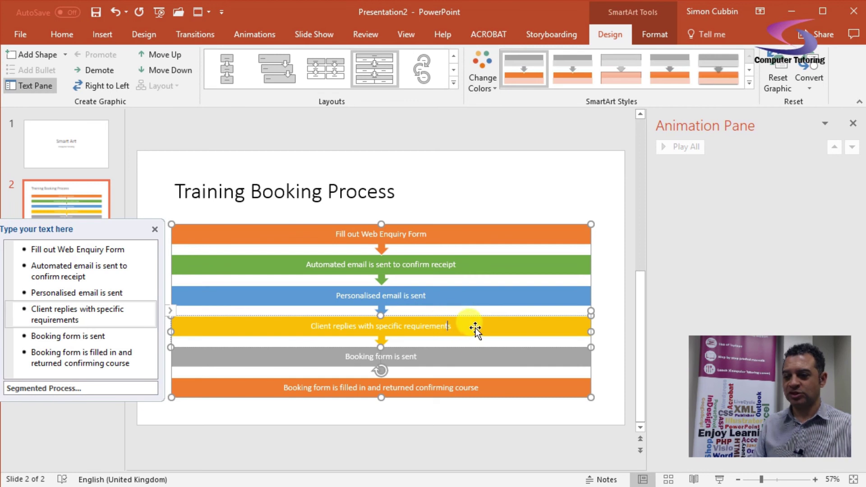
{"action": "right_click", "coordinate": [476, 328]}
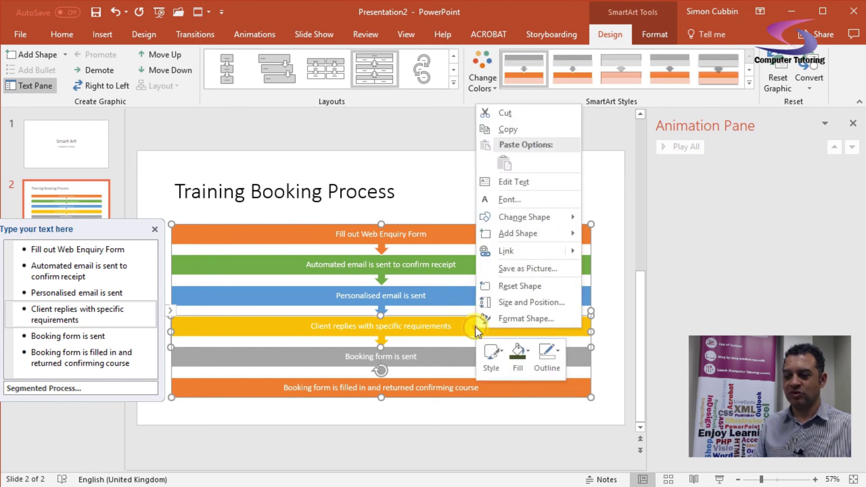
{"action": "left_click", "coordinate": [517, 358]}
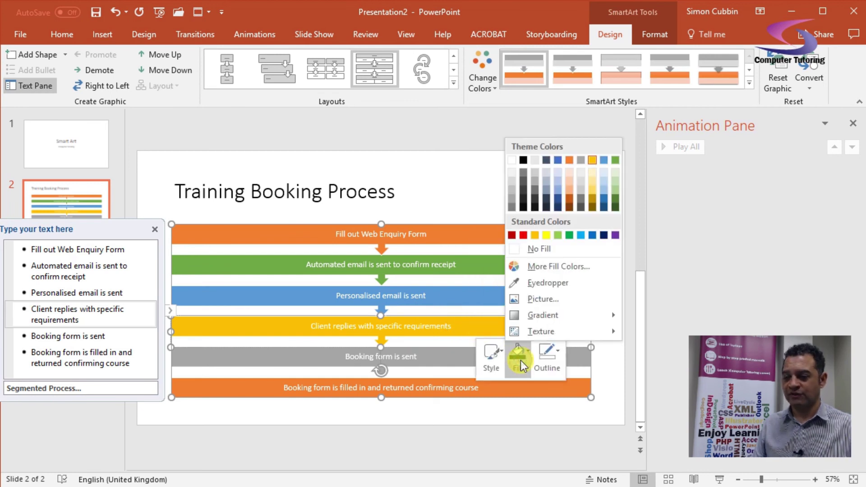
{"action": "left_click", "coordinate": [512, 235]}
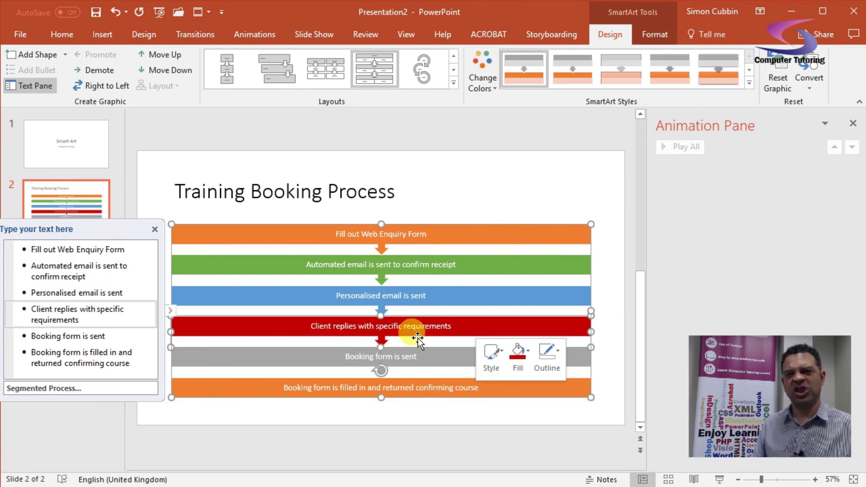
{"action": "left_click", "coordinate": [423, 184]}
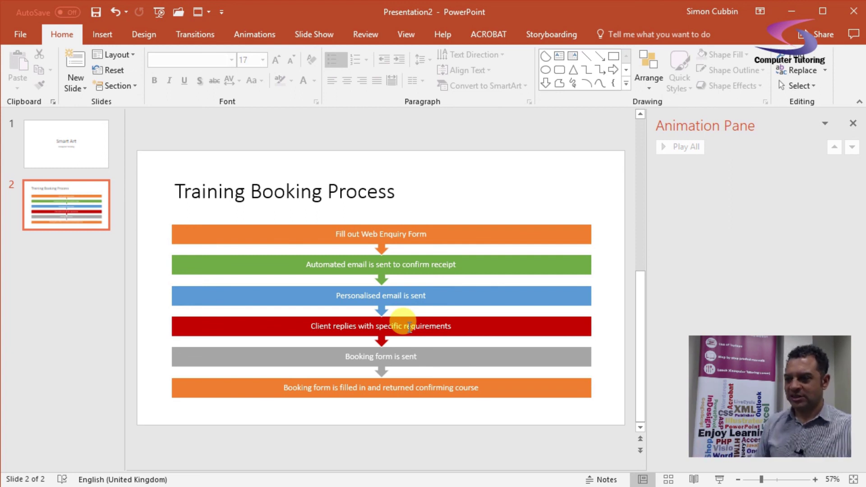
Reselect the SmartArt diagram and switch to the SmartArt Tools Format tab
{"action": "left_click", "coordinate": [408, 233]}
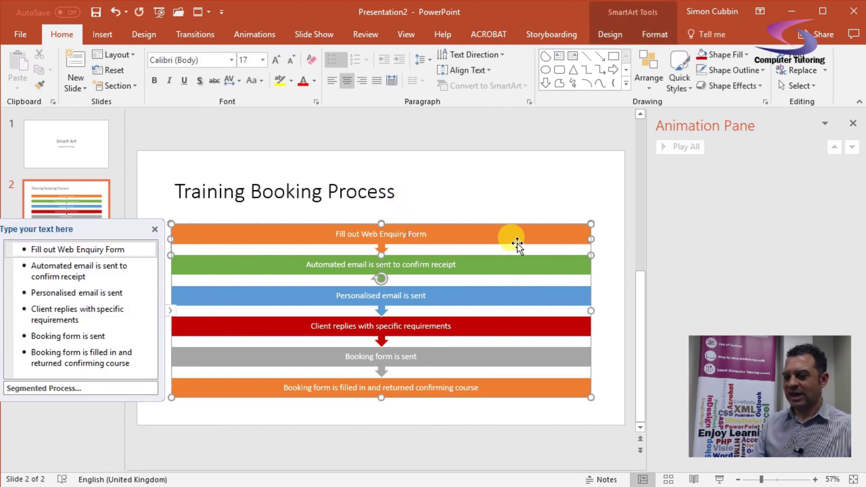
{"action": "mouse_move", "coordinate": [45, 392]}
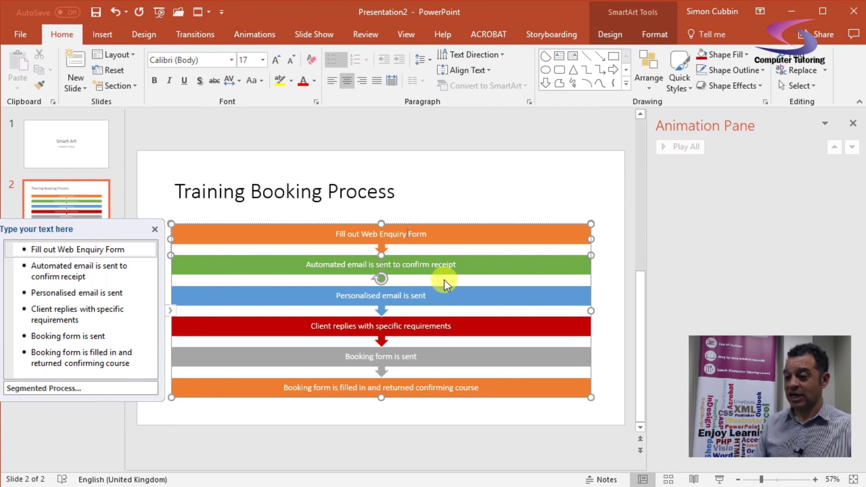
{"action": "left_click", "coordinate": [659, 34]}
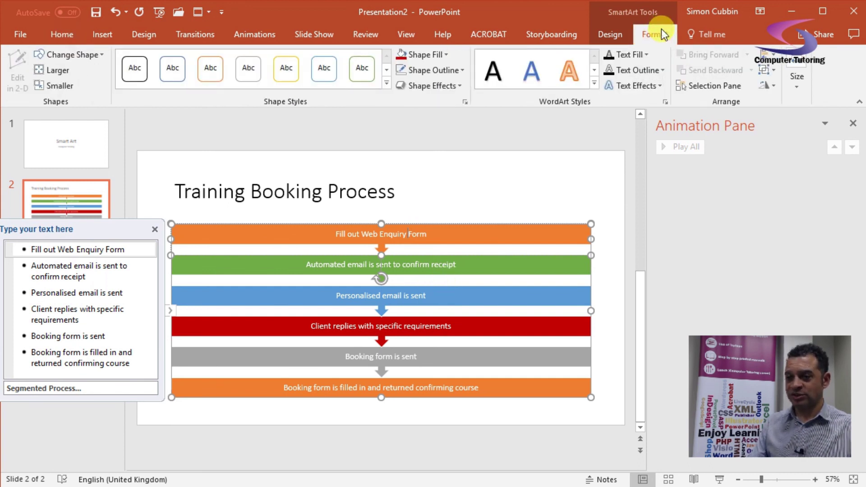